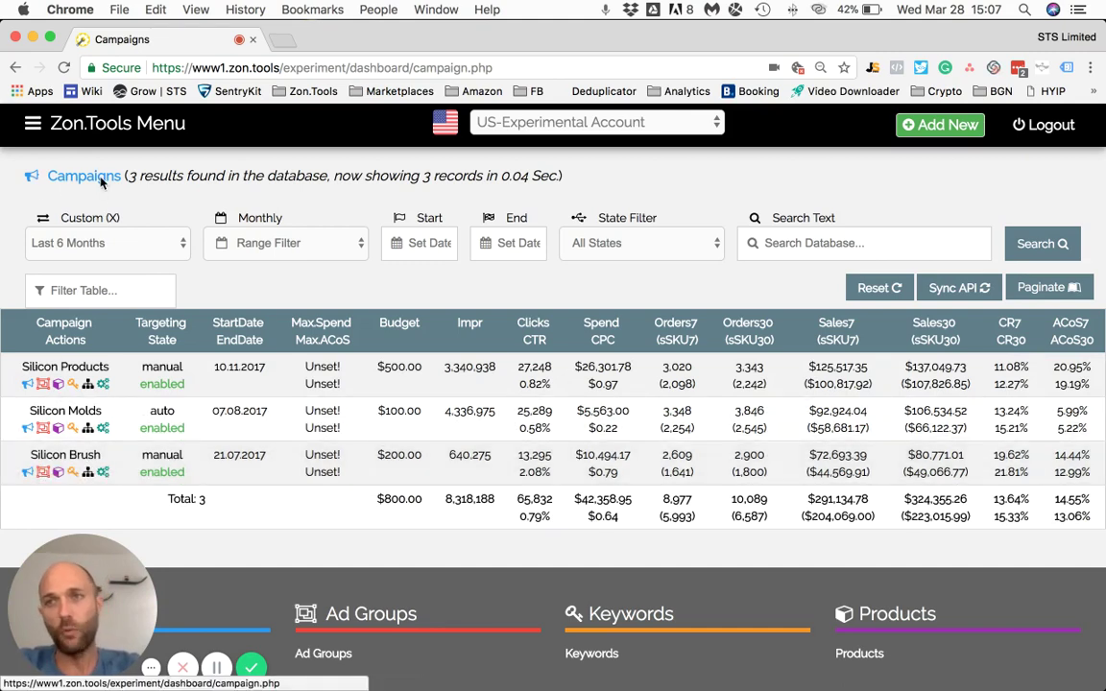
Show the Silicon Brush campaign's Broad, Phrase and Exact ad groups from the Campaigns list
{"action": "left_click_drag", "start_coordinate": [122, 176], "coordinate": [46, 175]}
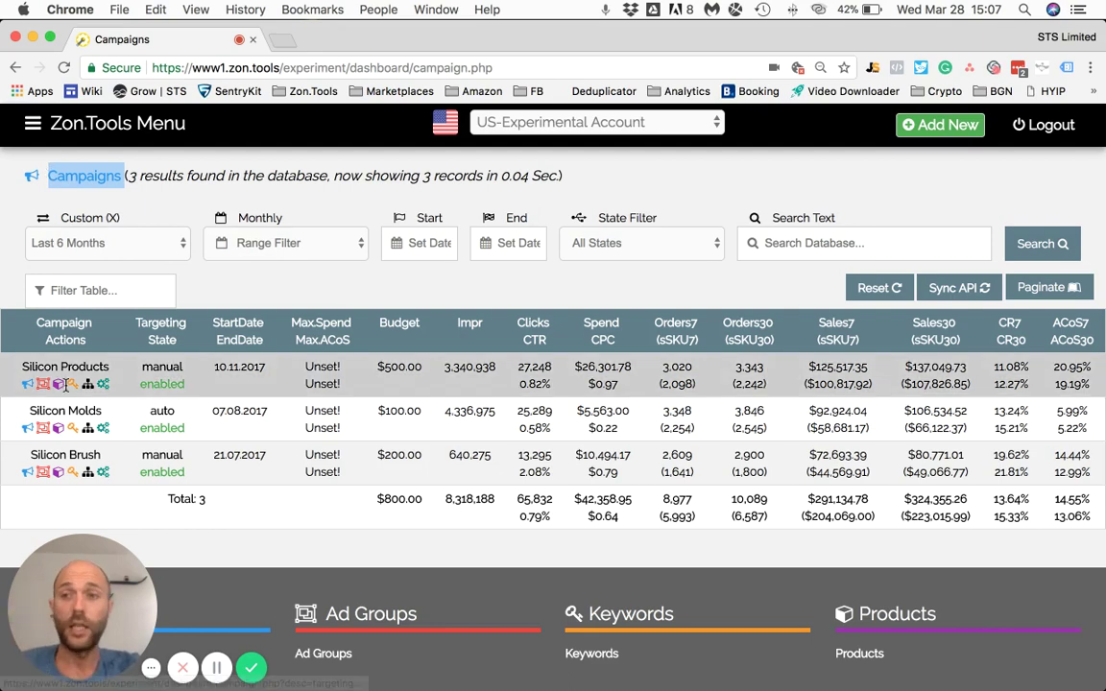
{"action": "left_click", "coordinate": [204, 285]}
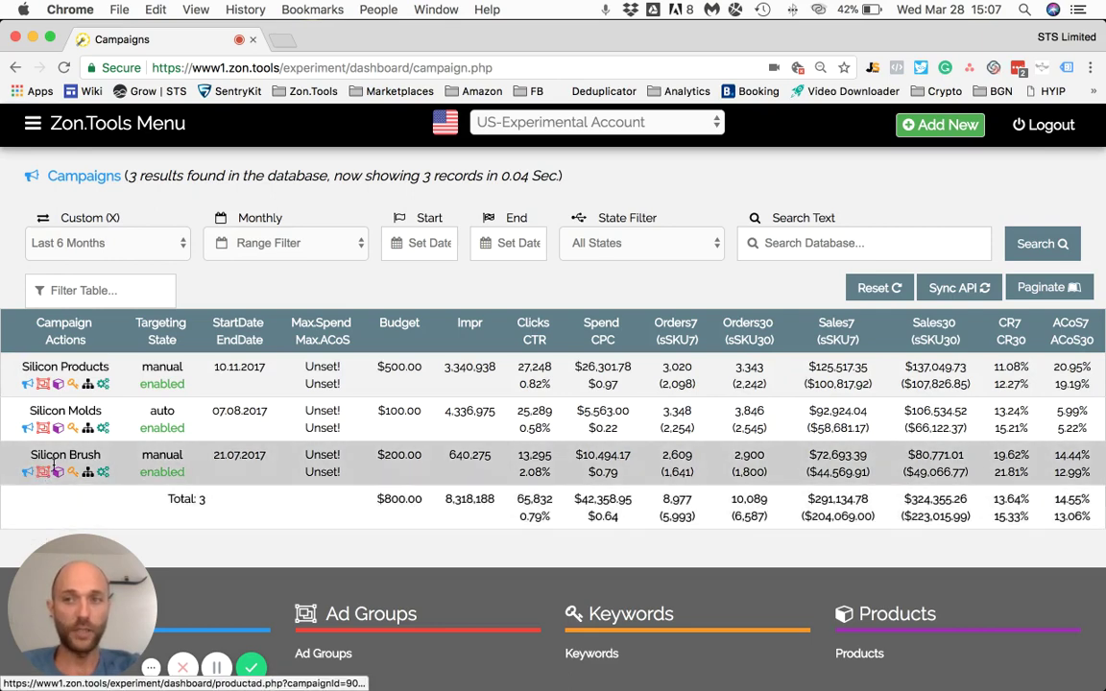
{"action": "left_click_drag", "start_coordinate": [31, 456], "coordinate": [95, 451]}
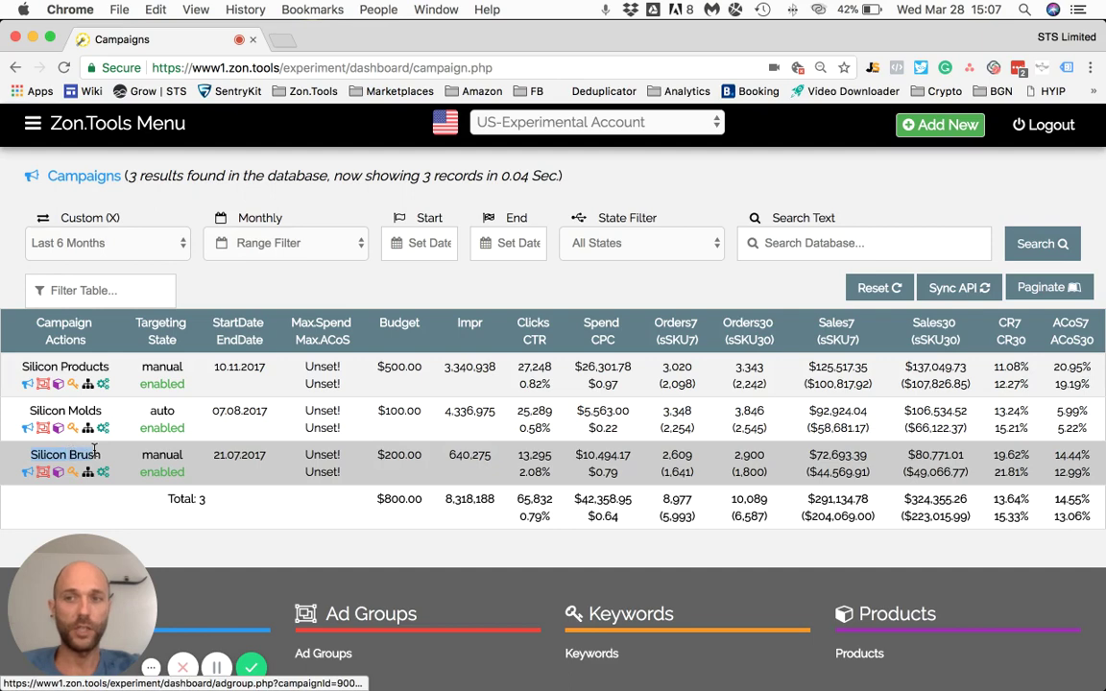
{"action": "left_click", "coordinate": [37, 518]}
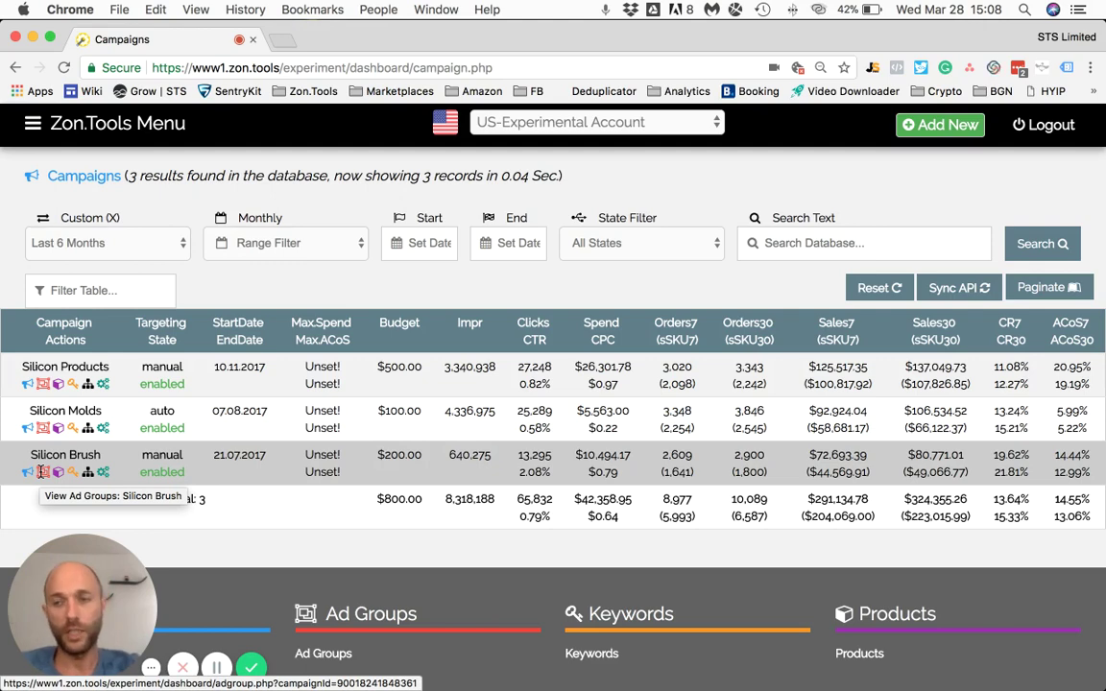
{"action": "left_click", "coordinate": [42, 471]}
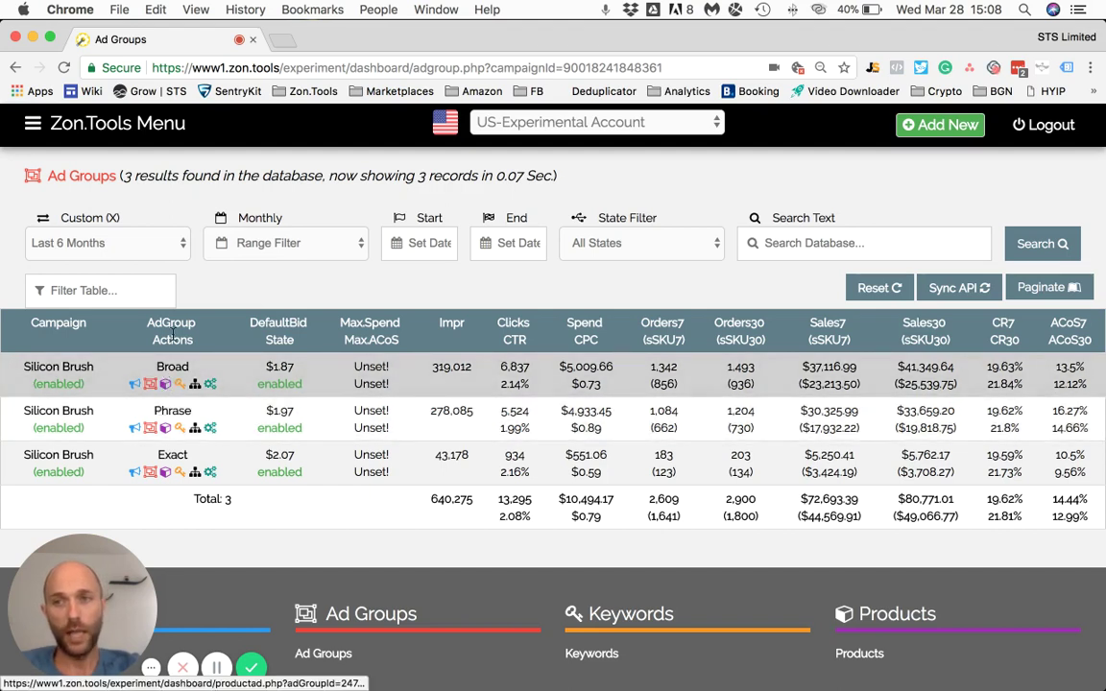
Open the Broad ad group's product ads, showing SKU 1C_Glass_5pk (ASIN B06Y31WGWR)
{"action": "left_click", "coordinate": [166, 386]}
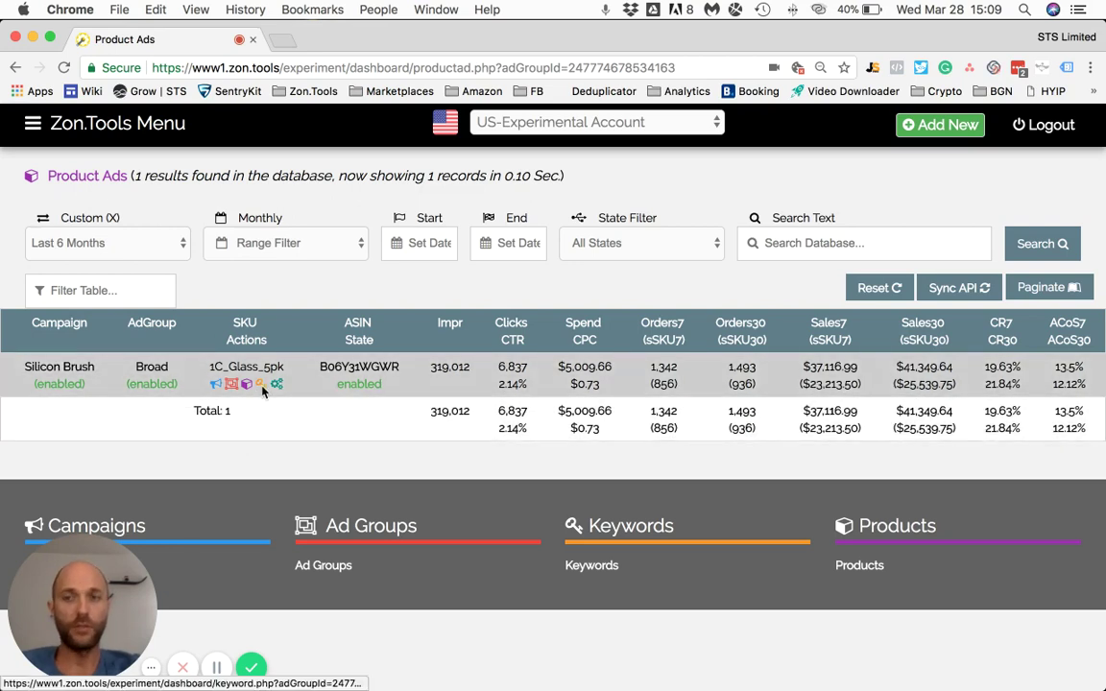
Open the Broad ad group's keywords, then the silicon brush keyword's Search Term Report
{"action": "left_click", "coordinate": [260, 386]}
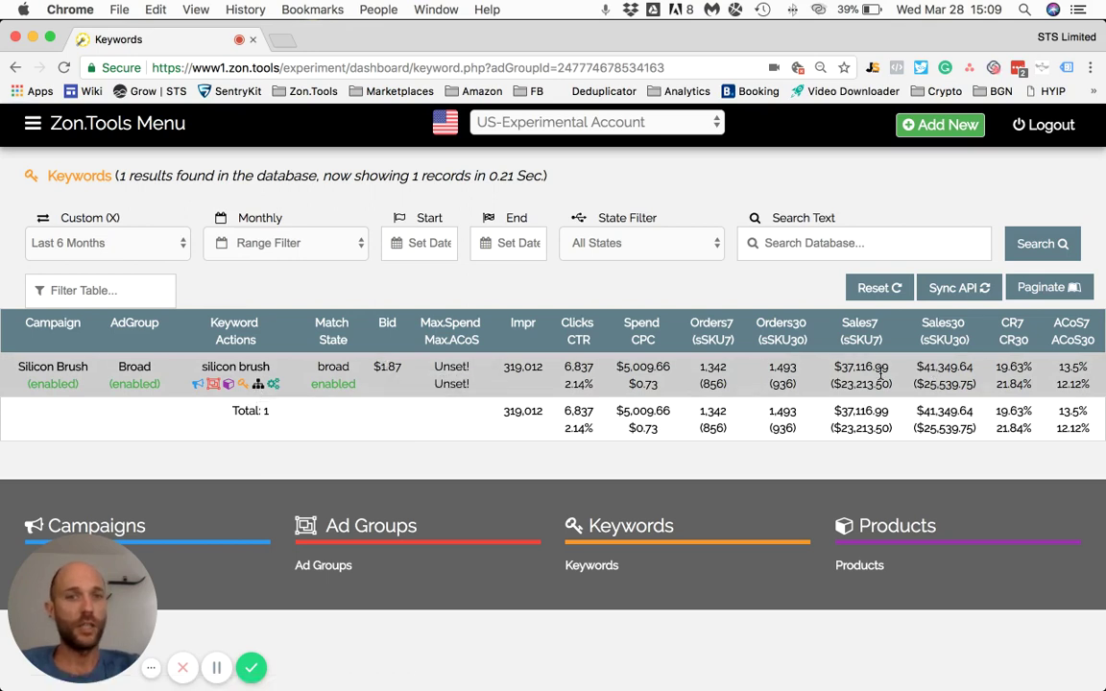
{"action": "left_click_drag", "start_coordinate": [840, 370], "coordinate": [885, 369]}
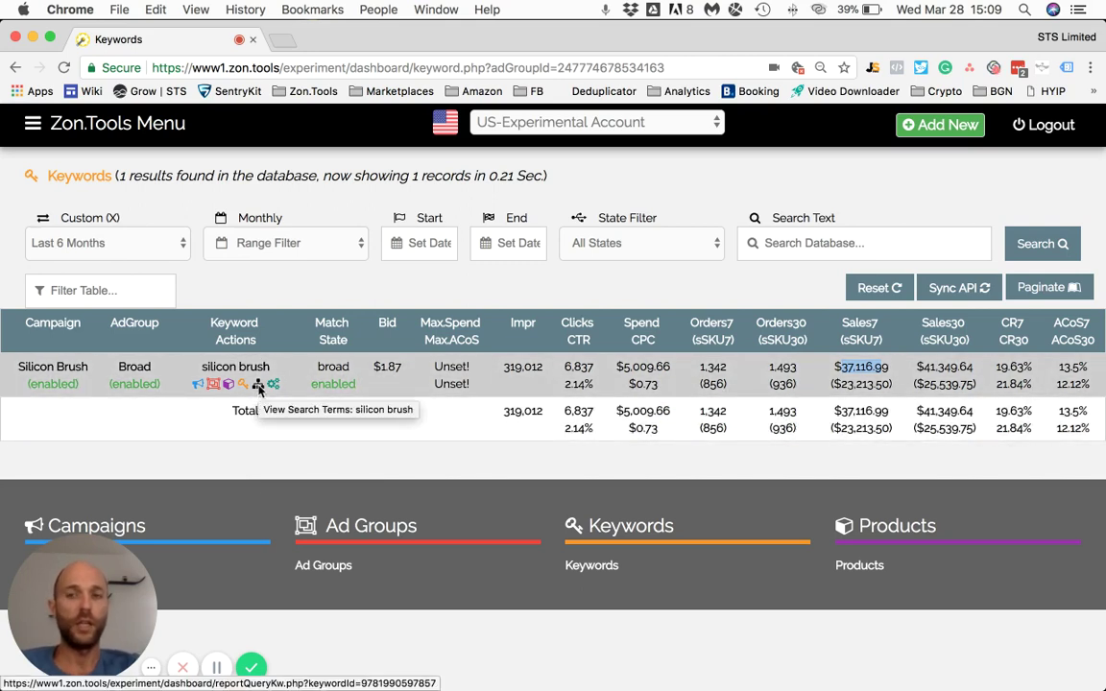
{"action": "left_click", "coordinate": [258, 384]}
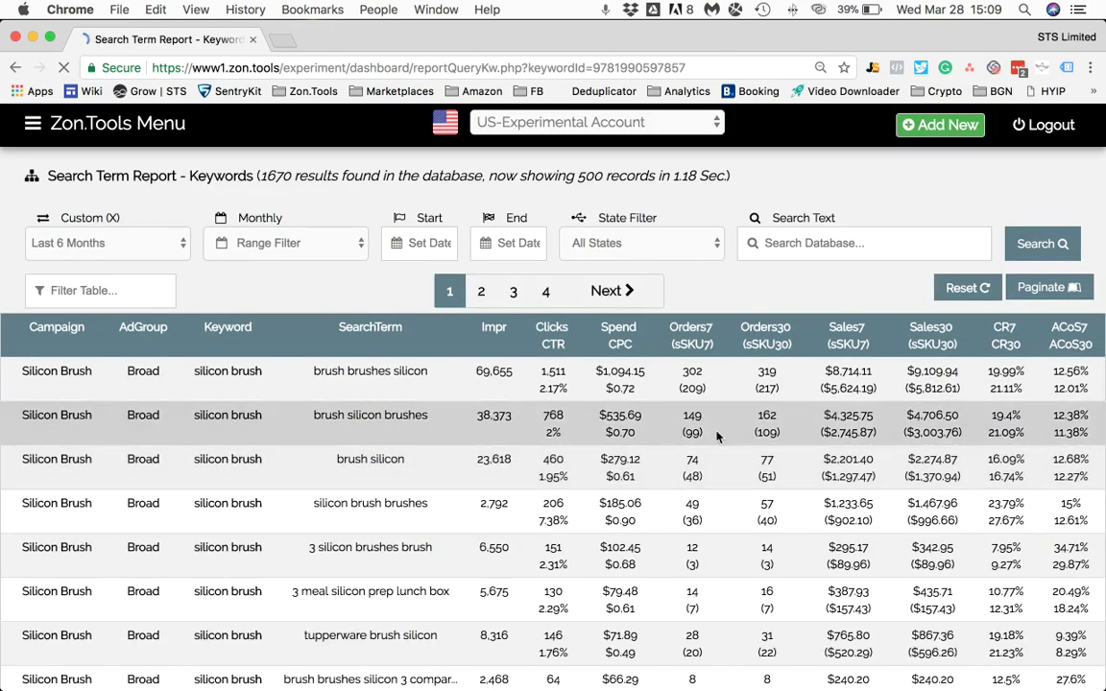
{"action": "scroll", "coordinate": [716, 435], "scroll_direction": "down", "scroll_amount": 3}
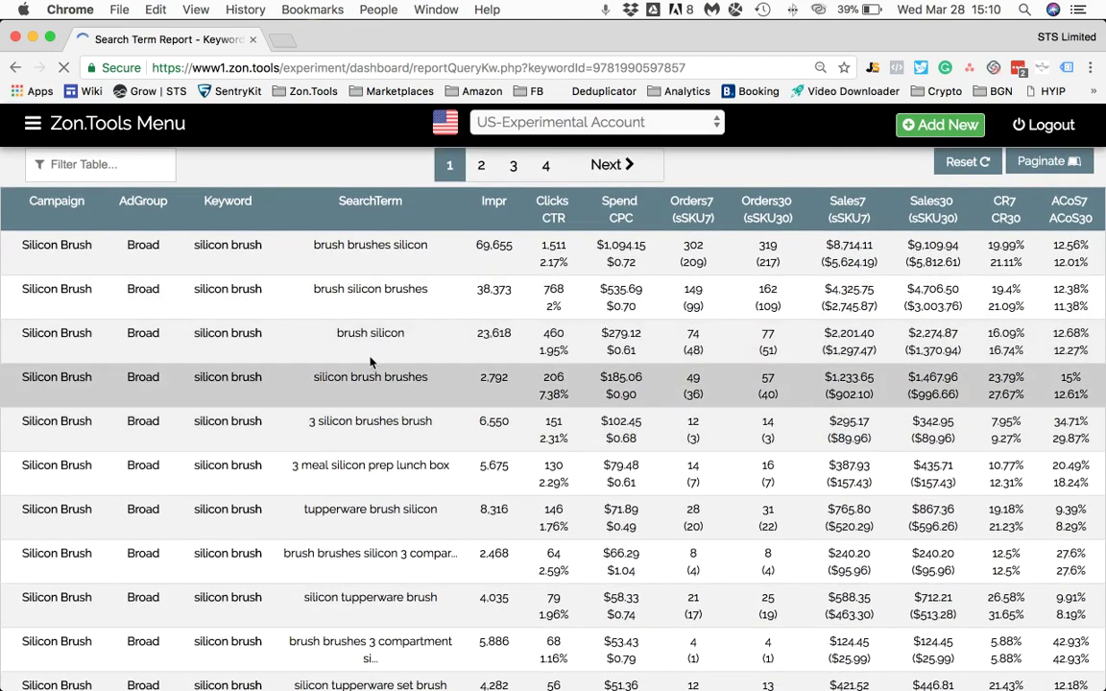
{"action": "scroll", "coordinate": [365, 407], "scroll_direction": "up", "scroll_amount": 3}
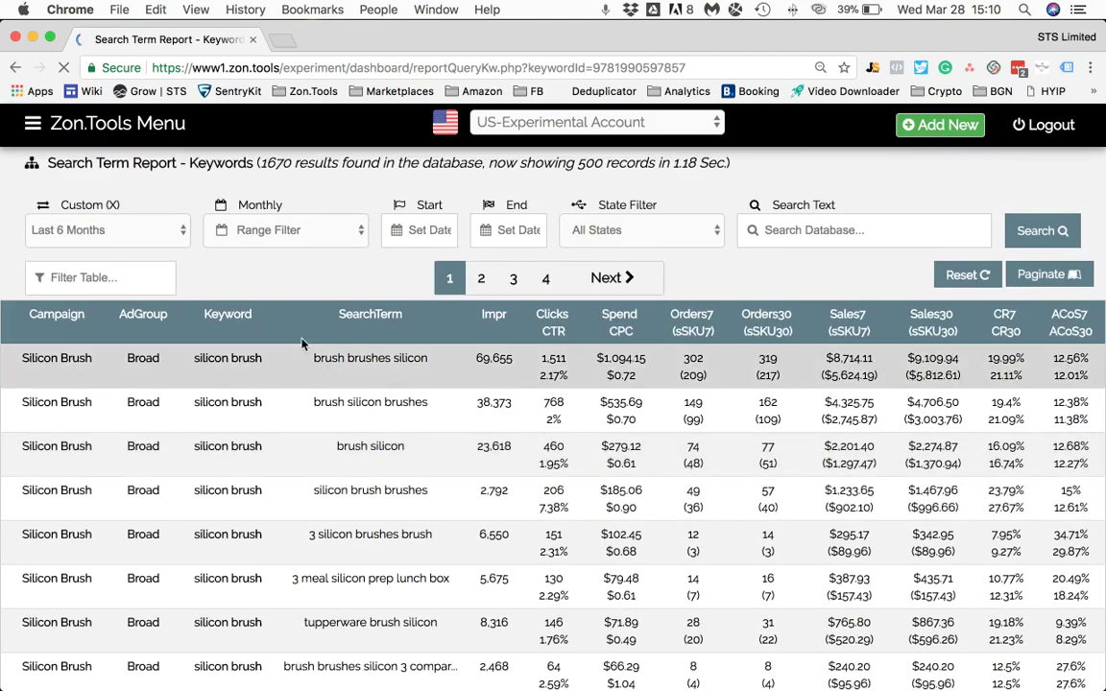
{"action": "left_click_drag", "start_coordinate": [192, 358], "coordinate": [248, 360]}
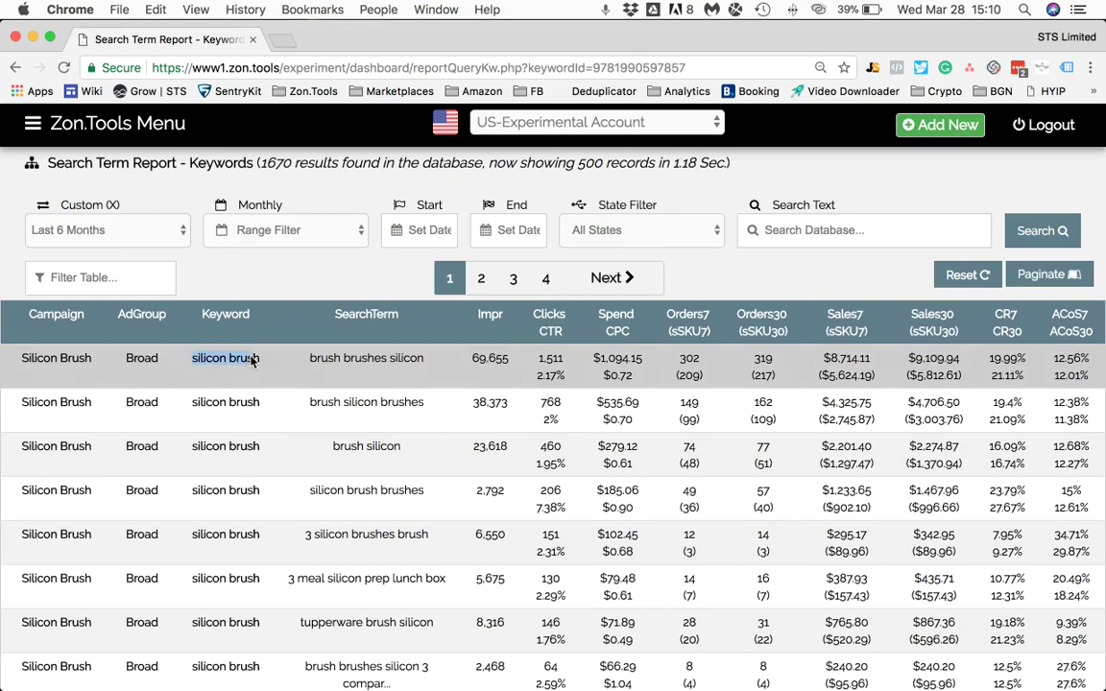
{"action": "left_click", "coordinate": [849, 317]}
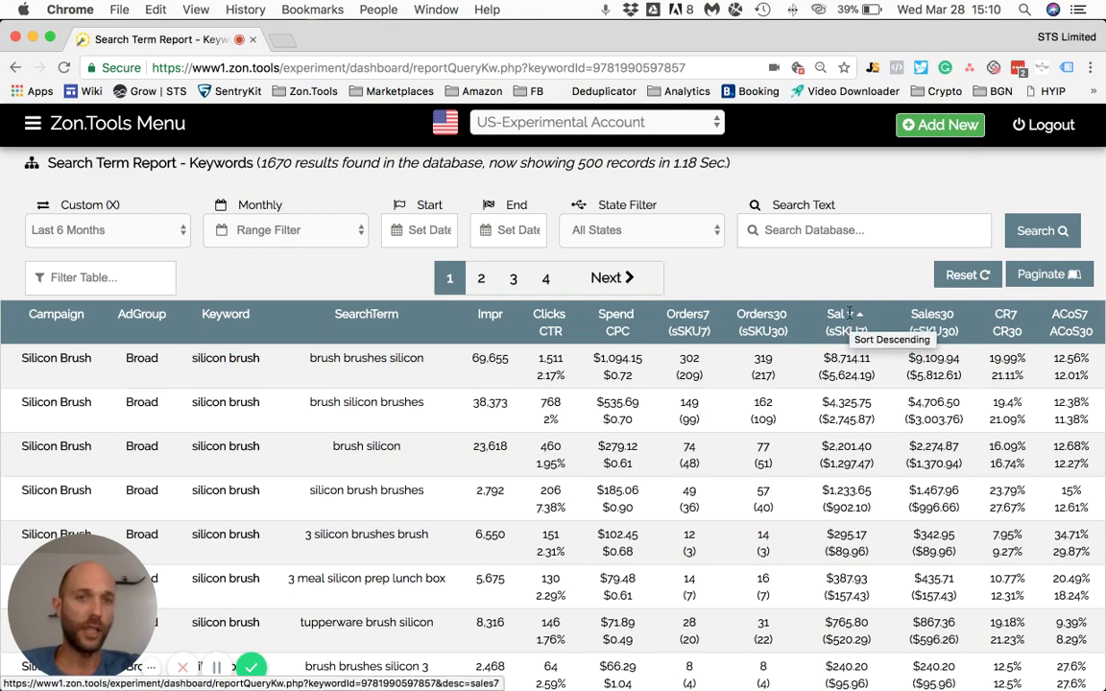
{"action": "left_click", "coordinate": [849, 311]}
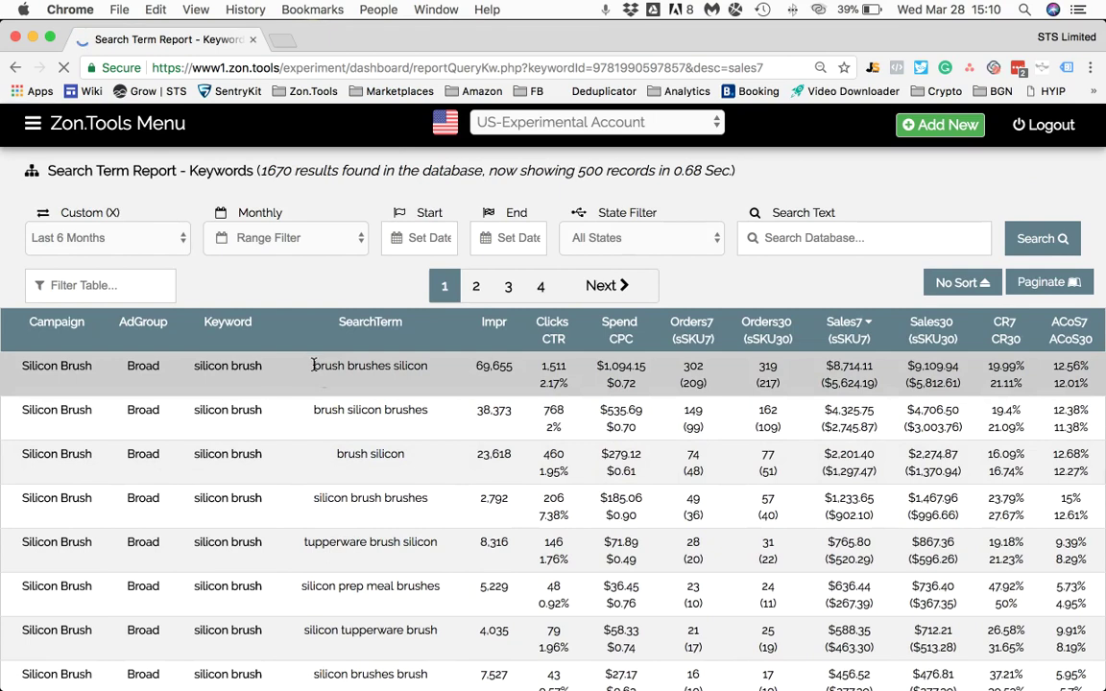
{"action": "left_click_drag", "start_coordinate": [314, 365], "coordinate": [422, 370]}
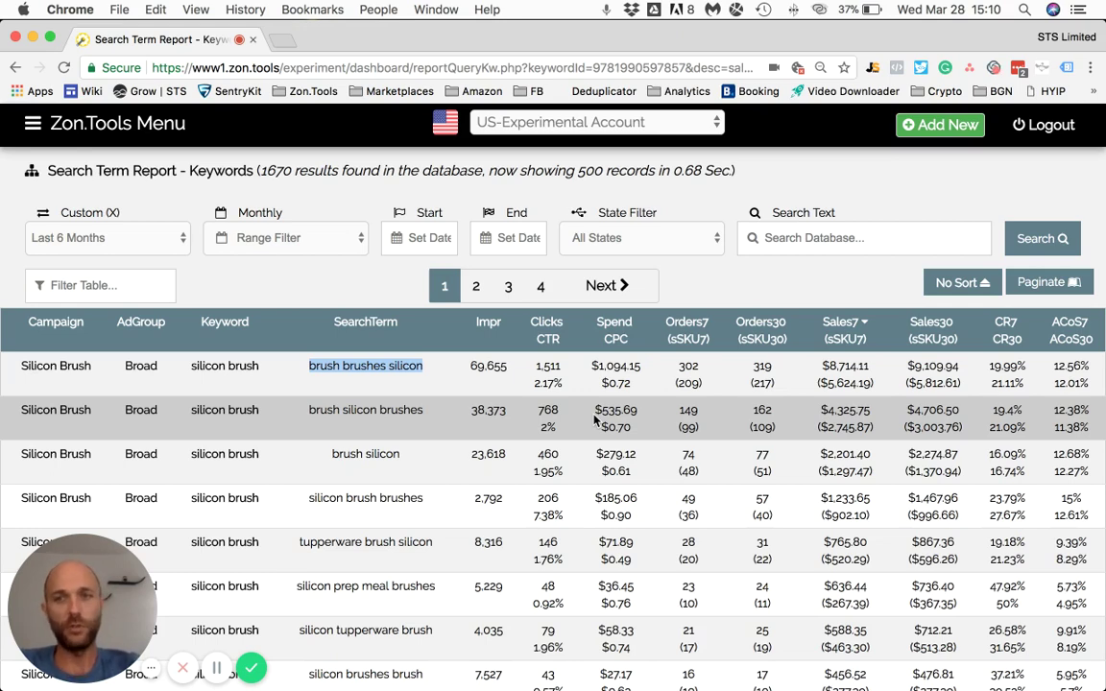
{"action": "scroll", "coordinate": [403, 408], "scroll_direction": "down", "scroll_amount": 2}
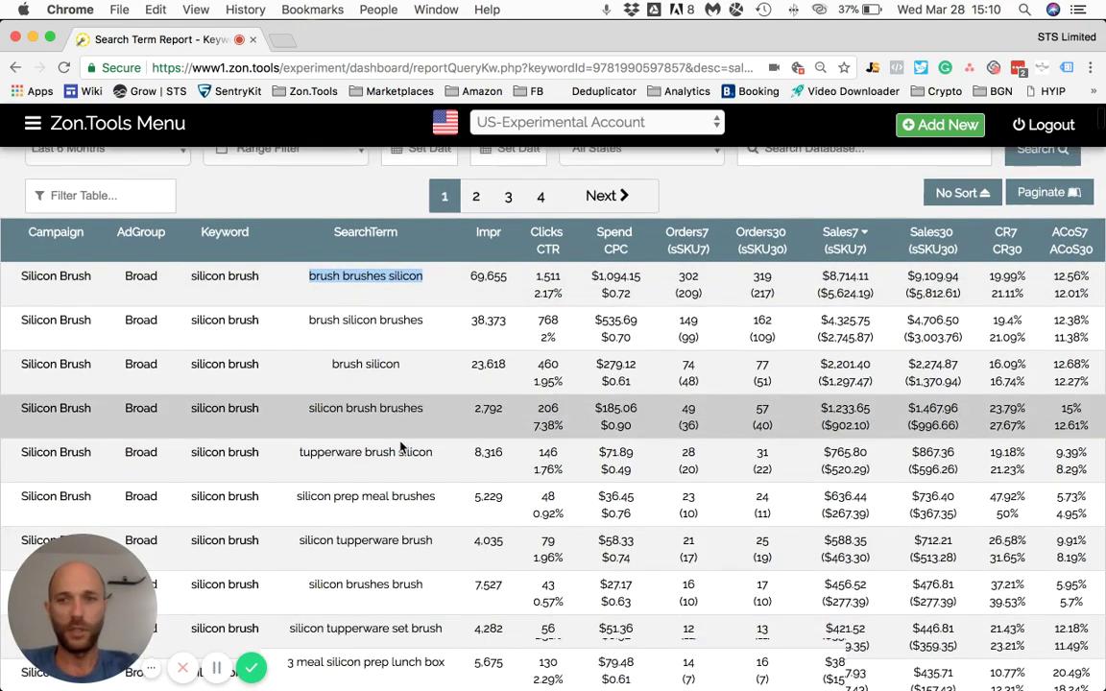
{"action": "scroll", "coordinate": [401, 446], "scroll_direction": "down", "scroll_amount": 1}
{"action": "scroll", "coordinate": [401, 446], "scroll_direction": "down", "scroll_amount": 3}
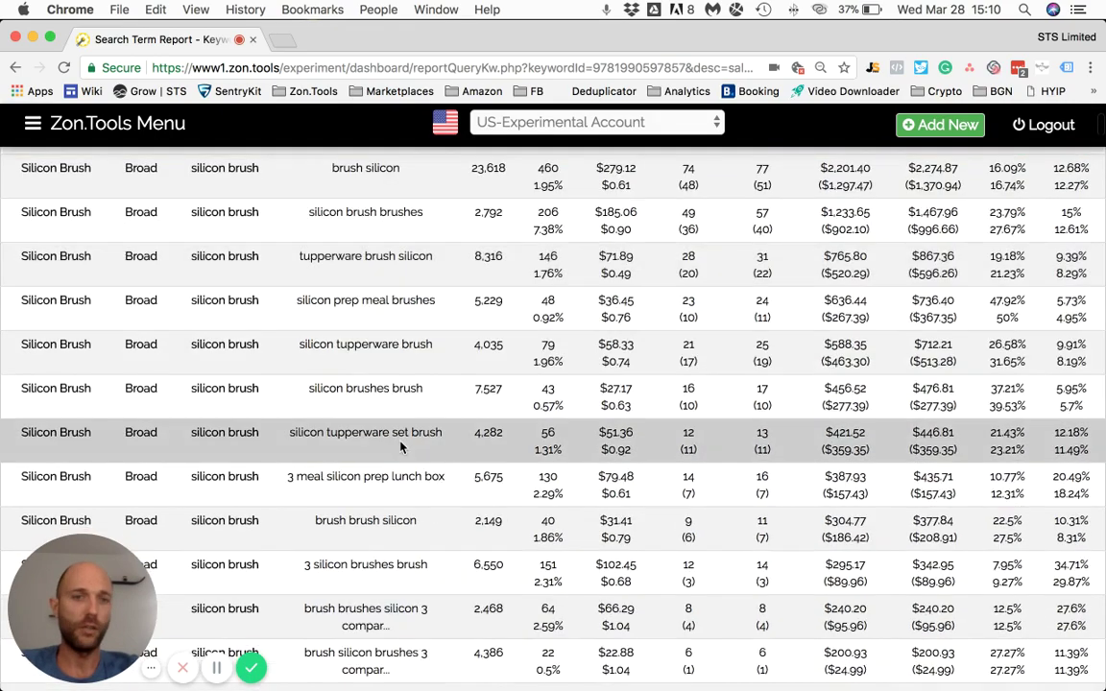
{"action": "scroll", "coordinate": [401, 446], "scroll_direction": "down", "scroll_amount": 5}
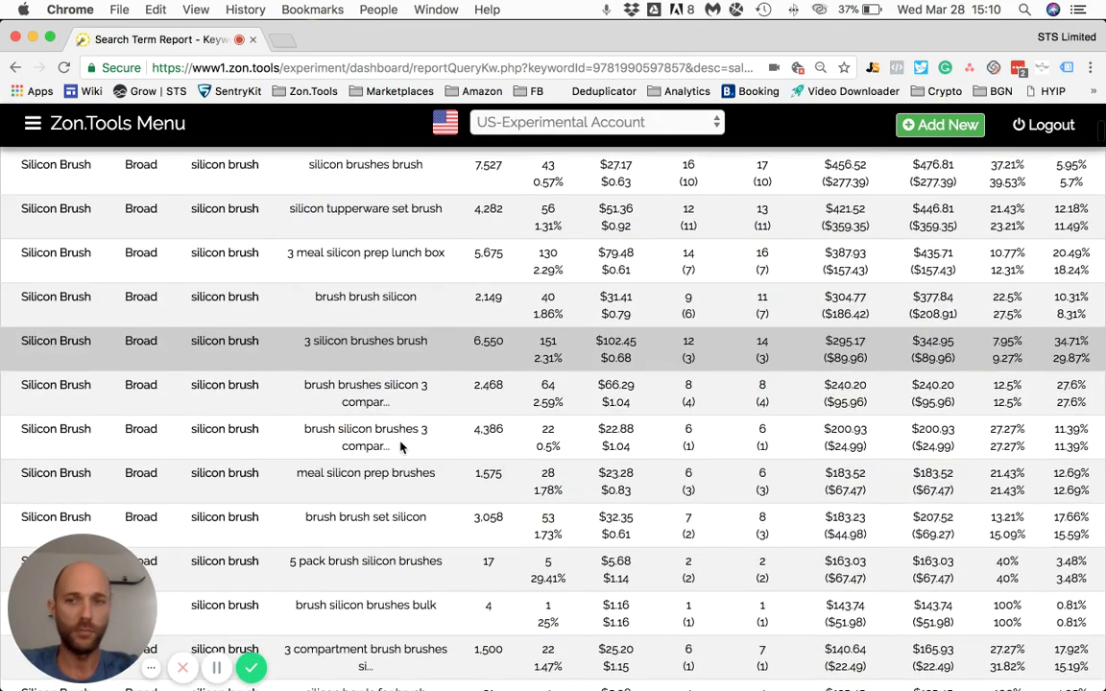
{"action": "scroll", "coordinate": [401, 446], "scroll_direction": "down", "scroll_amount": 5}
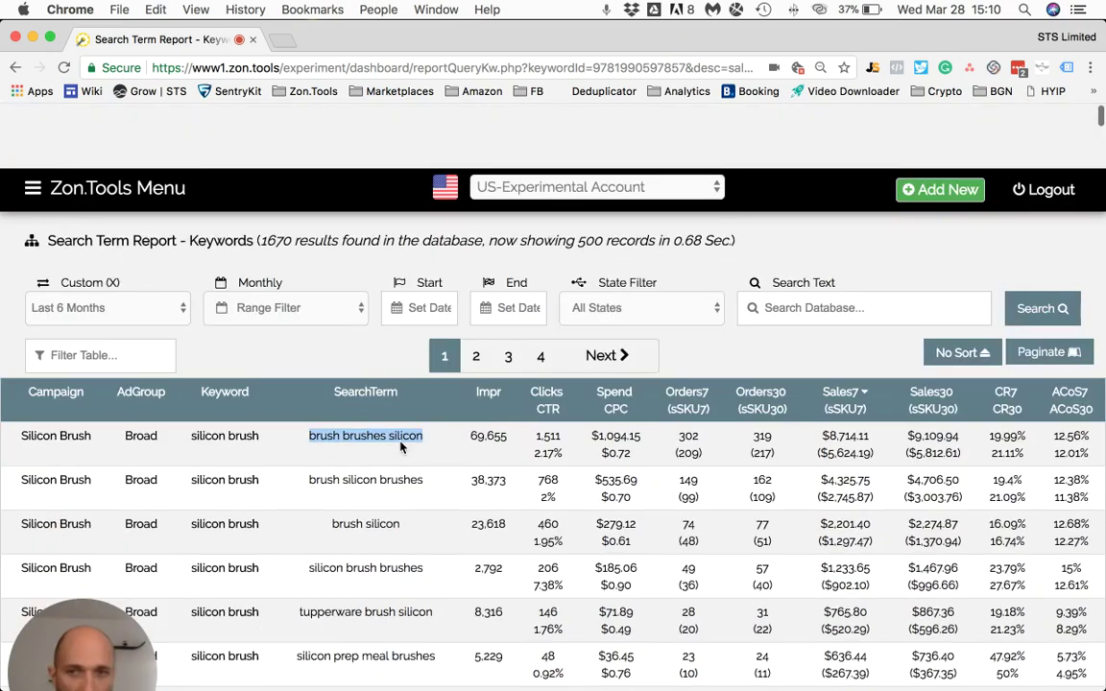
{"action": "scroll", "coordinate": [401, 446], "scroll_direction": "down", "scroll_amount": 1}
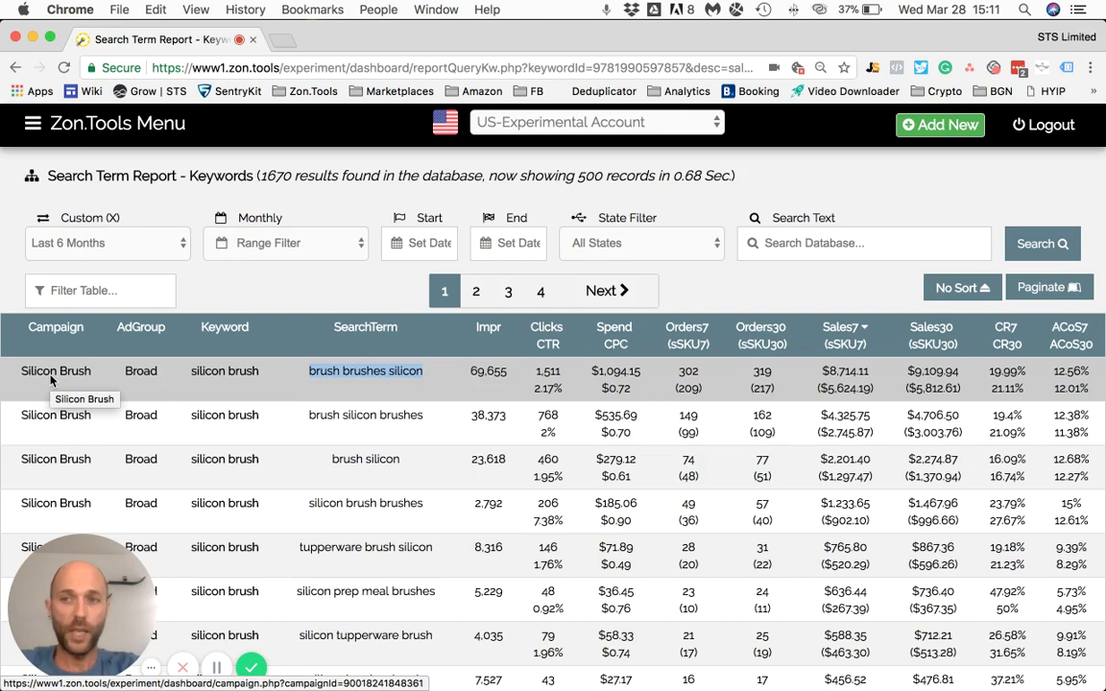
Open the Silicon Brush campaign, then list its broad, phrase and exact silicon brush keywords
{"action": "left_click", "coordinate": [52, 377]}
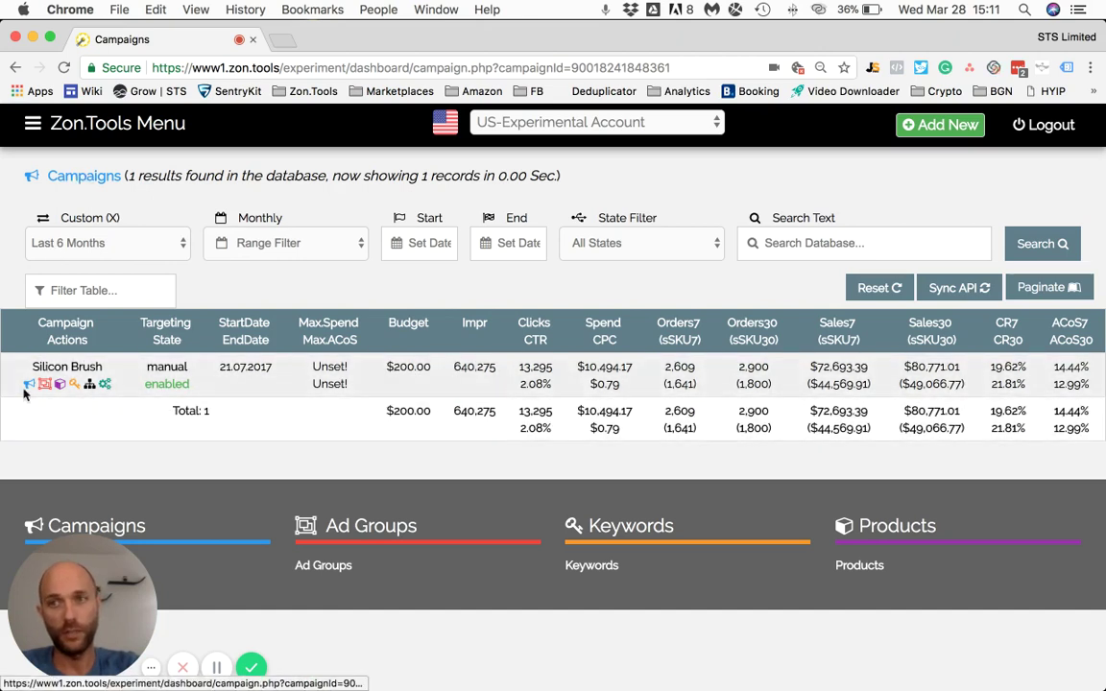
{"action": "left_click", "coordinate": [74, 384]}
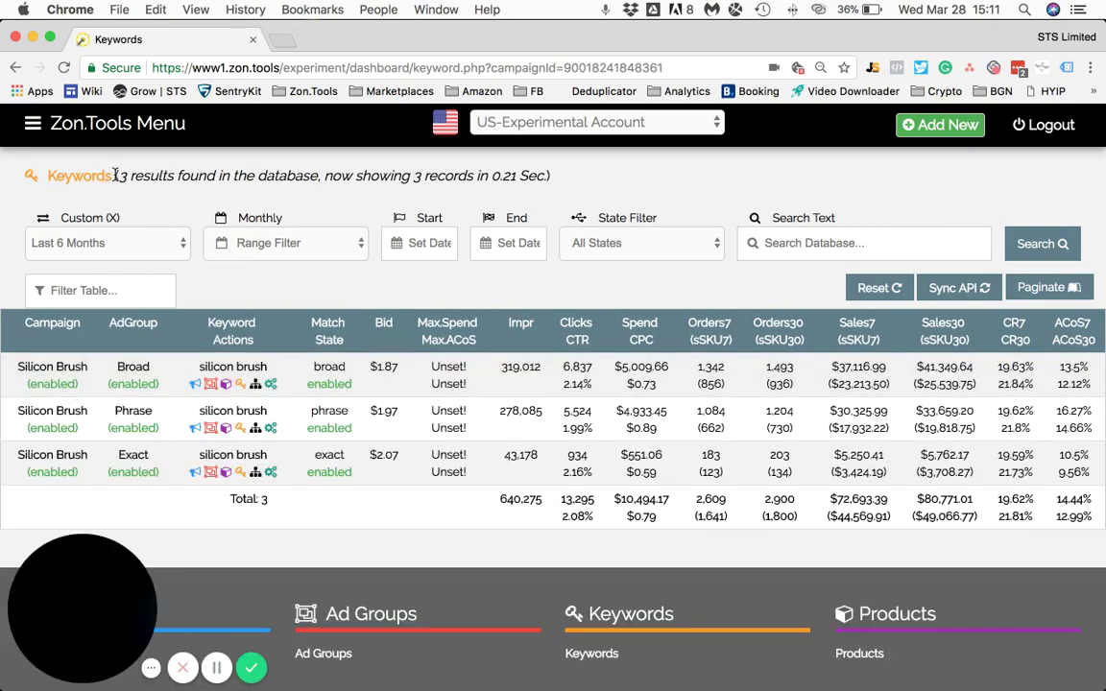
Review the three silicon brush keywords, then return via the Phrase row's Silicon Brush link
{"action": "left_click_drag", "start_coordinate": [115, 176], "coordinate": [45, 175]}
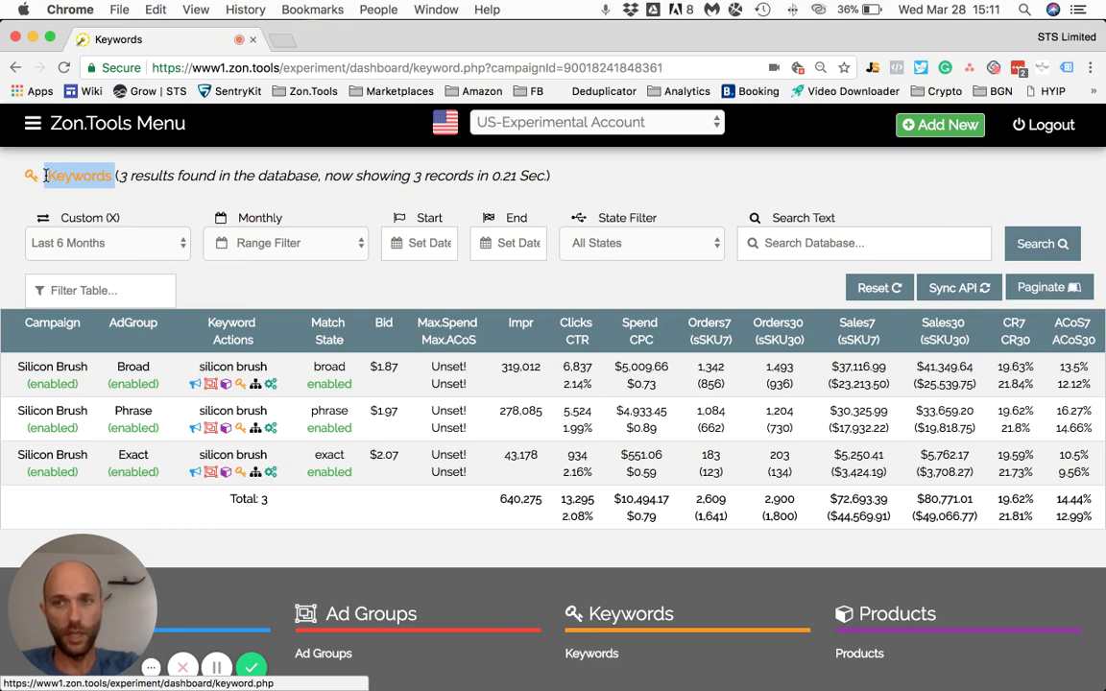
{"action": "left_click", "coordinate": [304, 496]}
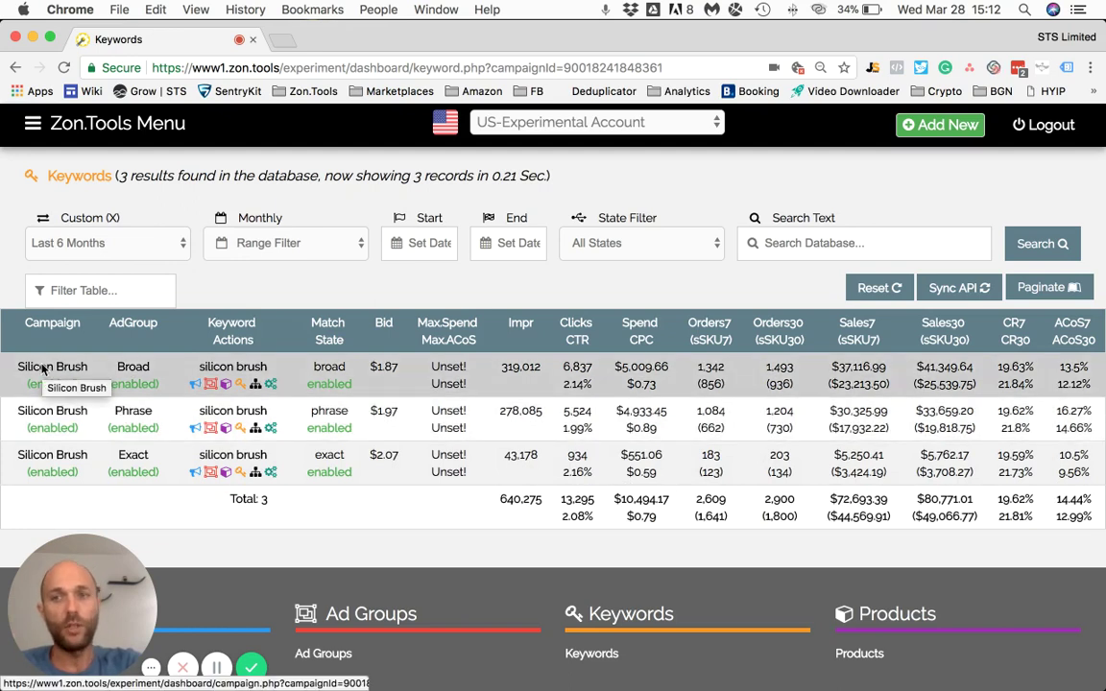
{"action": "left_click", "coordinate": [51, 413]}
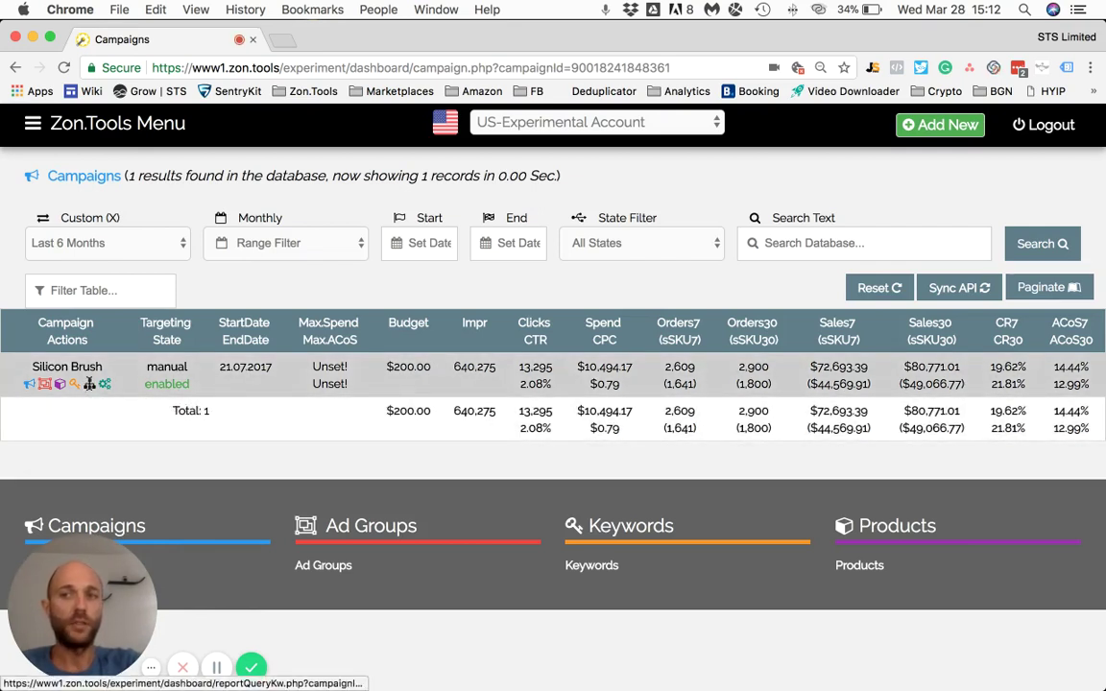
Show the campaign-wide Silicon Brush Search Term Report with 3485 search terms found
{"action": "left_click", "coordinate": [75, 384]}
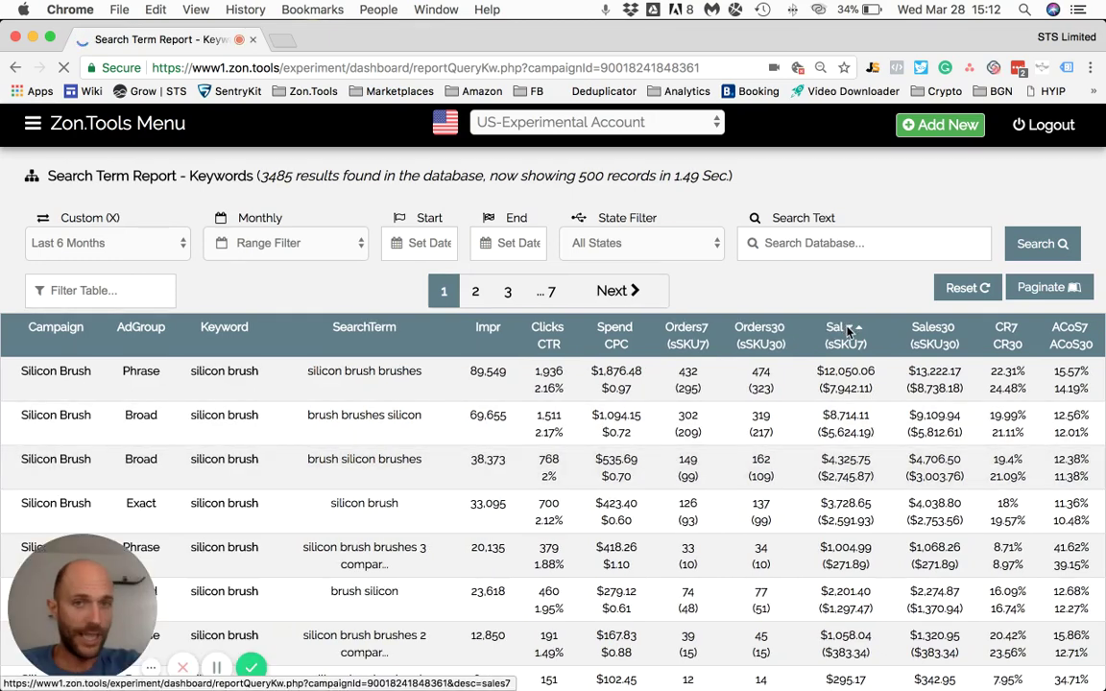
Highlight the top term 'silicon brush brushes' and open its Phrase silicon brush keyword
{"action": "scroll", "coordinate": [872, 421], "scroll_direction": "down", "scroll_amount": 1}
{"action": "scroll", "coordinate": [869, 408], "scroll_direction": "up", "scroll_amount": 1}
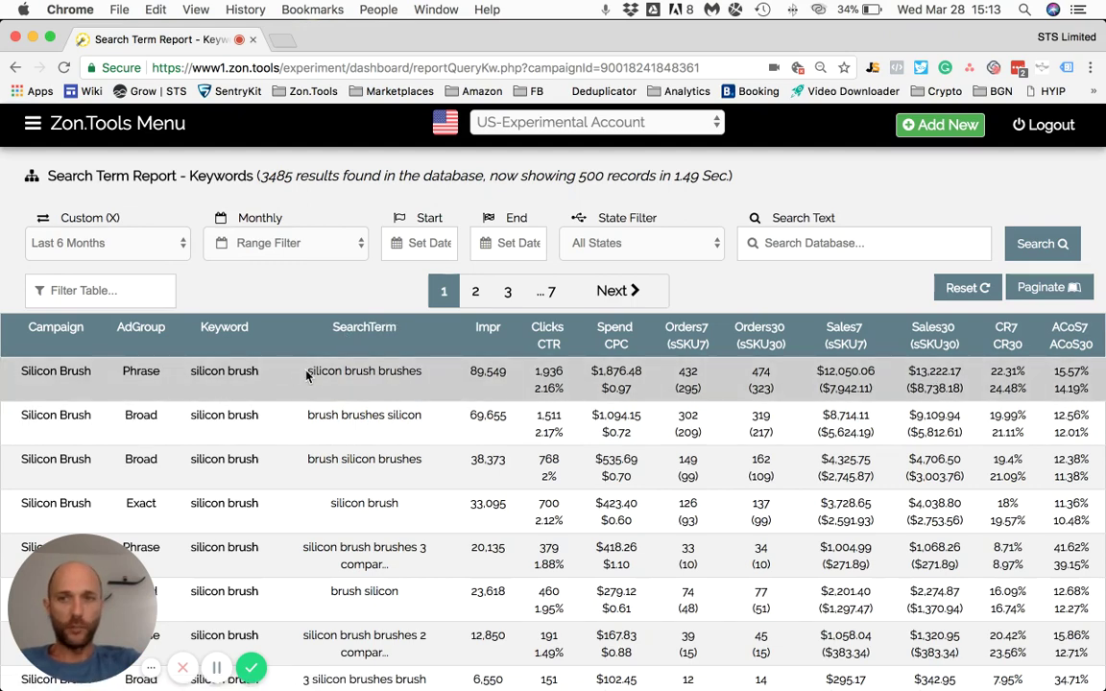
{"action": "left_click_drag", "start_coordinate": [308, 375], "coordinate": [422, 379]}
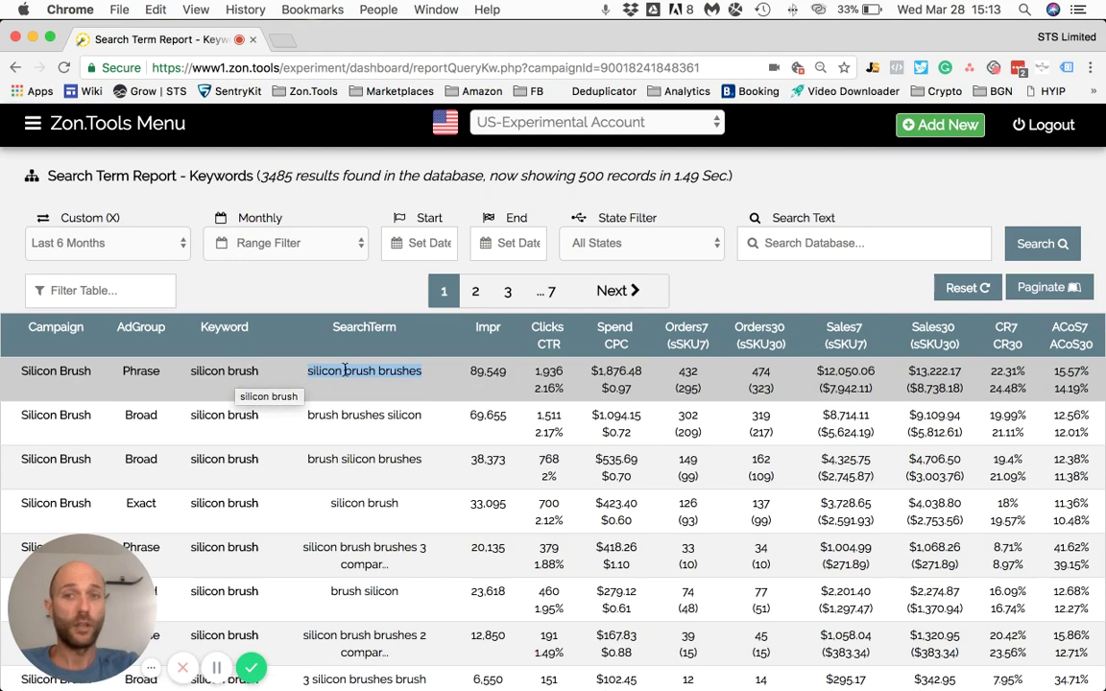
{"action": "left_click", "coordinate": [237, 377]}
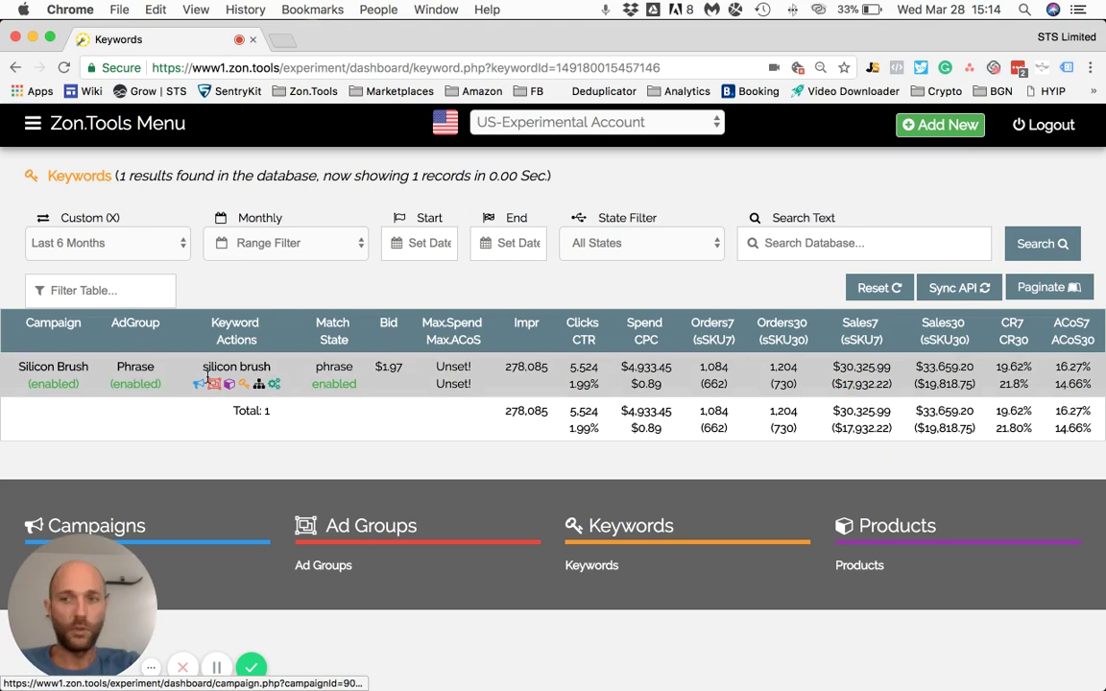
Open the Phrase ad group from the keyword row's AdGroup link
{"action": "left_click", "coordinate": [132, 369]}
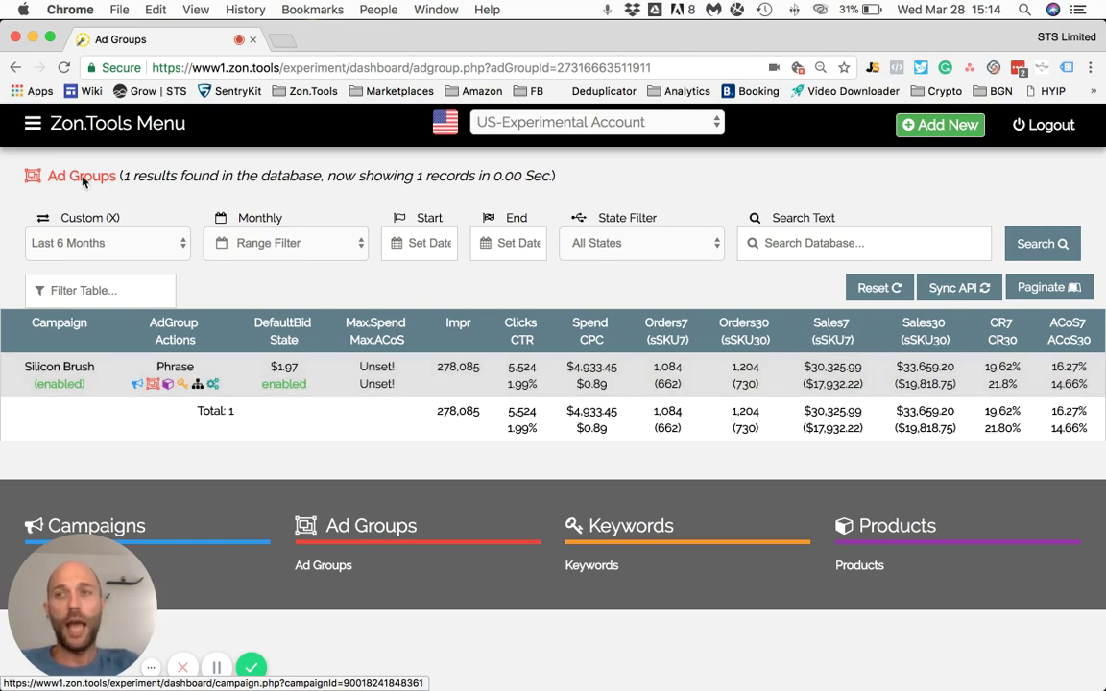
Slide open the Zon.Tools side menu with Campaigns, Ad Groups, Keywords, Products and Reports
{"action": "left_click", "coordinate": [32, 124]}
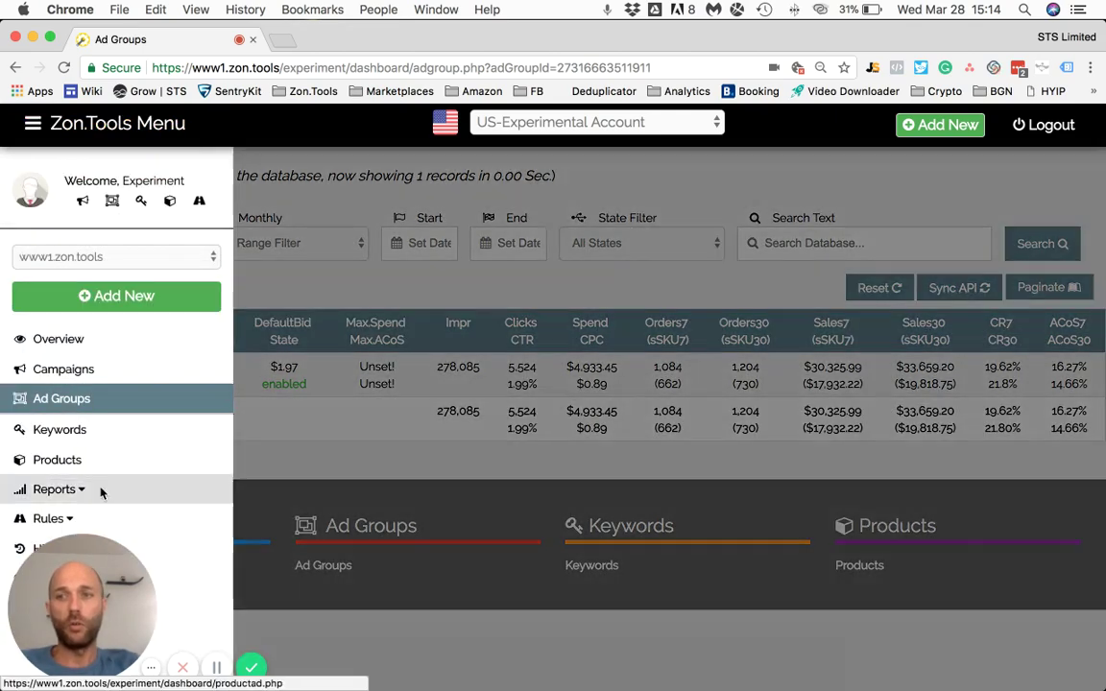